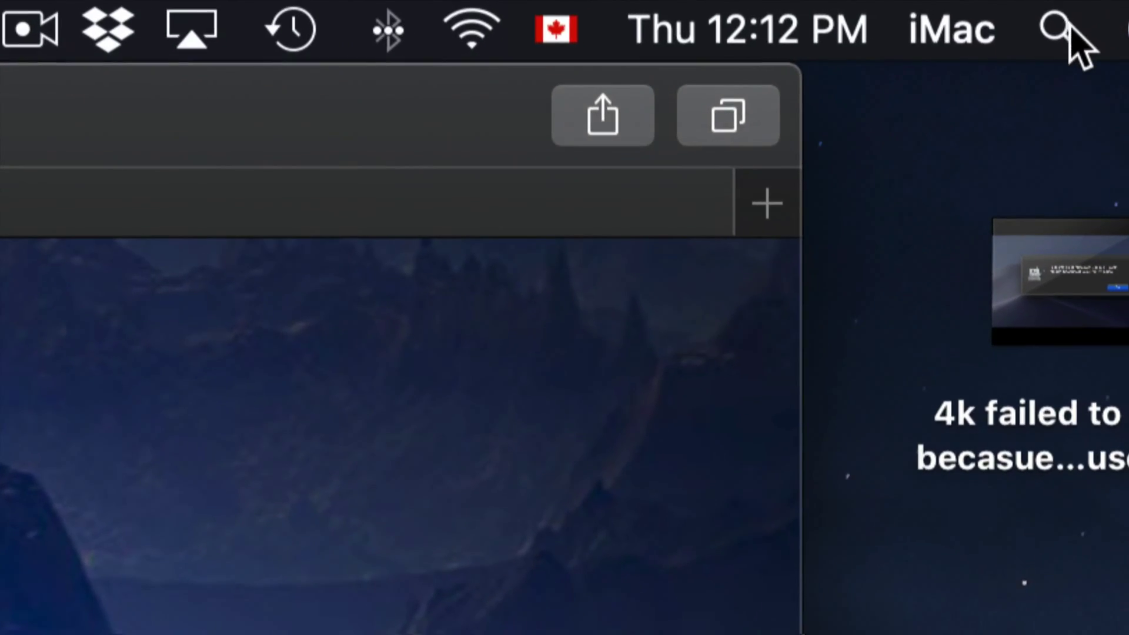
Search Spotlight for 'disk' and pick the Disk Utility result.
left_click(1069, 24)
type("disk")
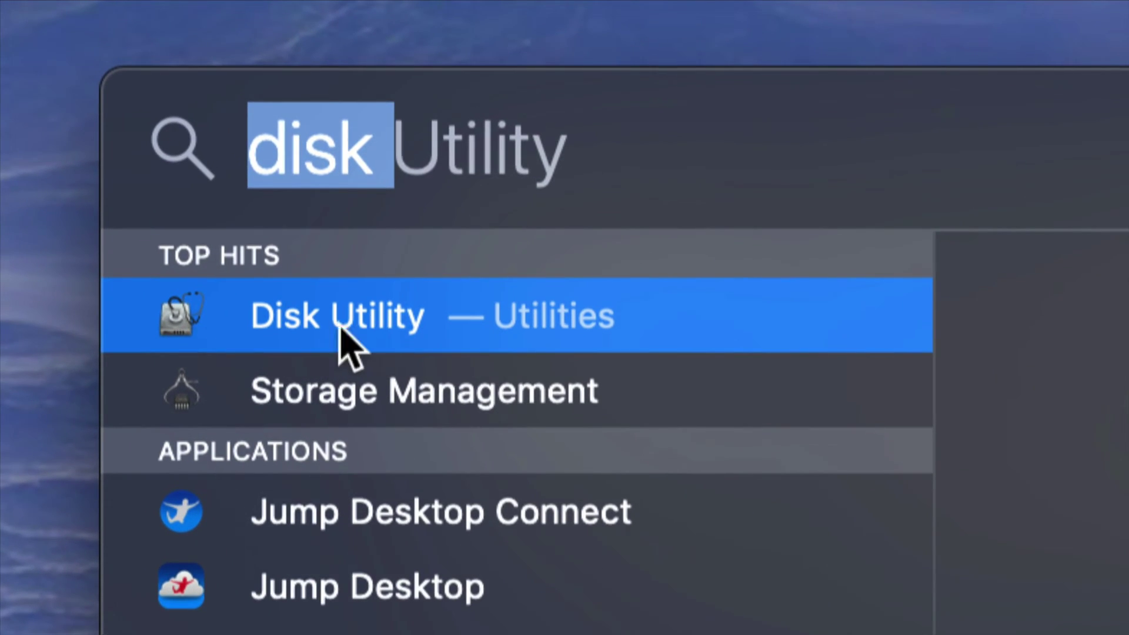
left_click(357, 328)
Launch Disk Utility, shift its window right, and collapse the Fusion Drive and Lexar trees.
double_click(358, 328)
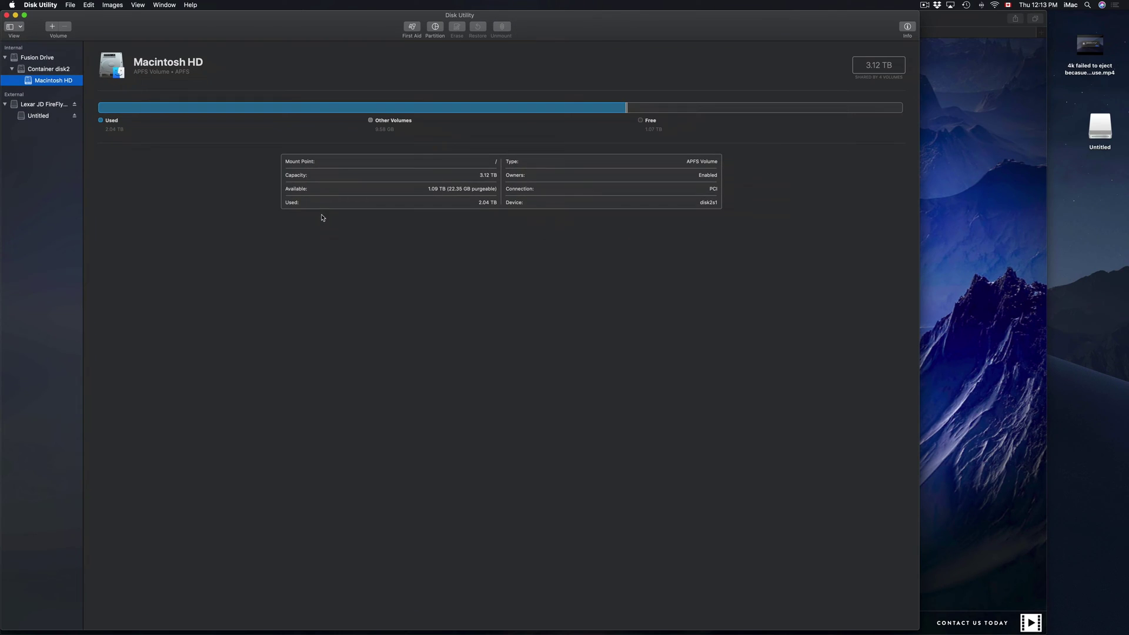
left_click_drag(222, 24, 411, 25)
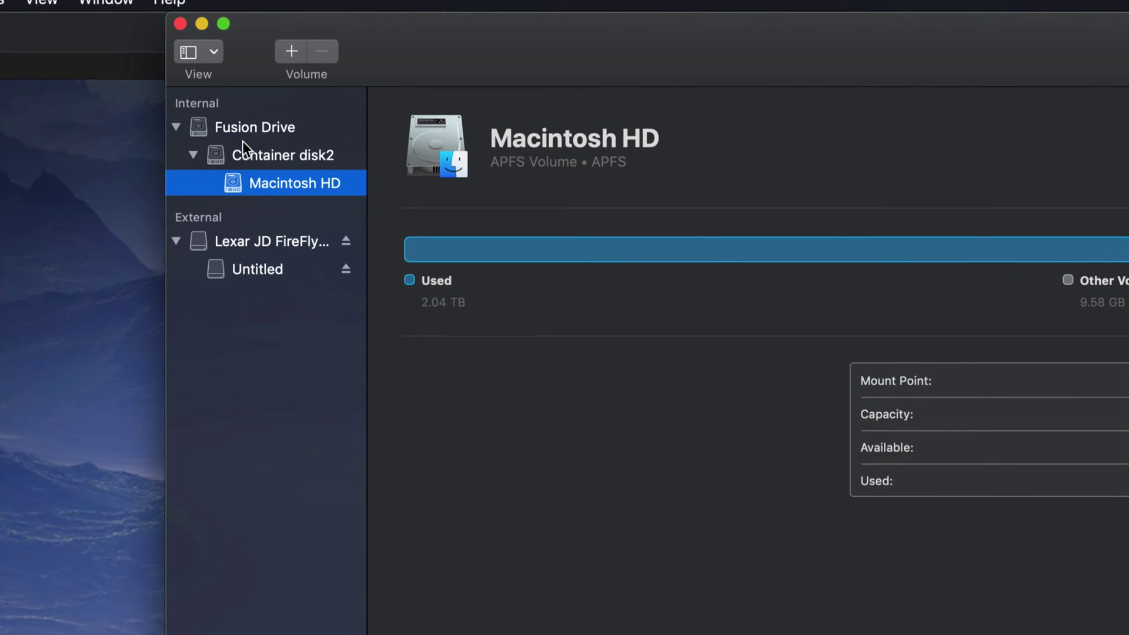
left_click(176, 127)
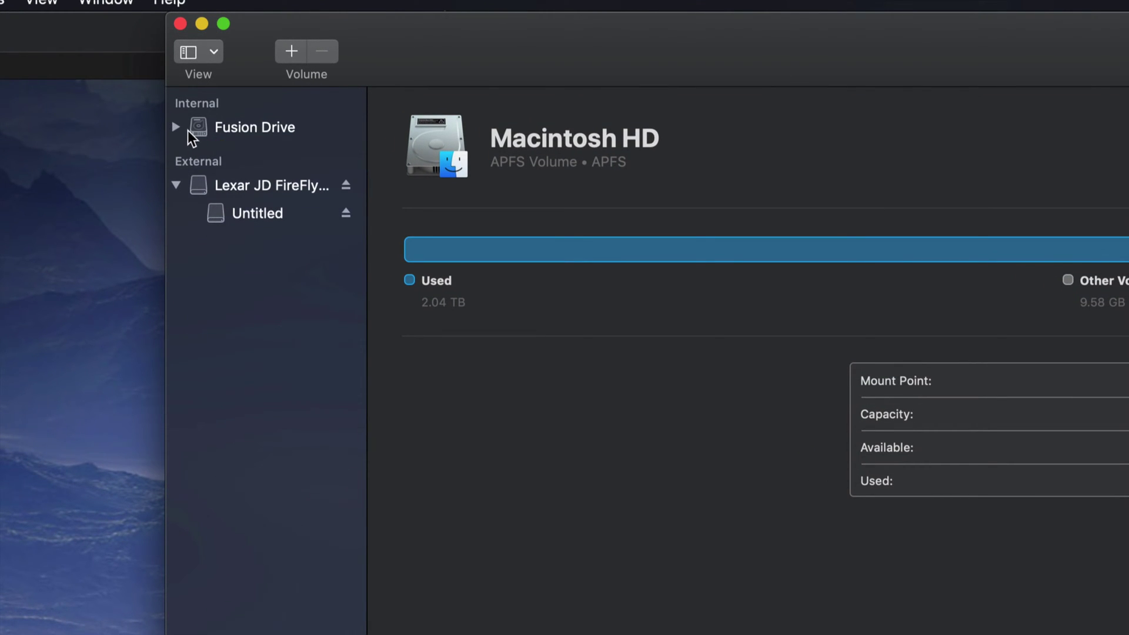
left_click(176, 185)
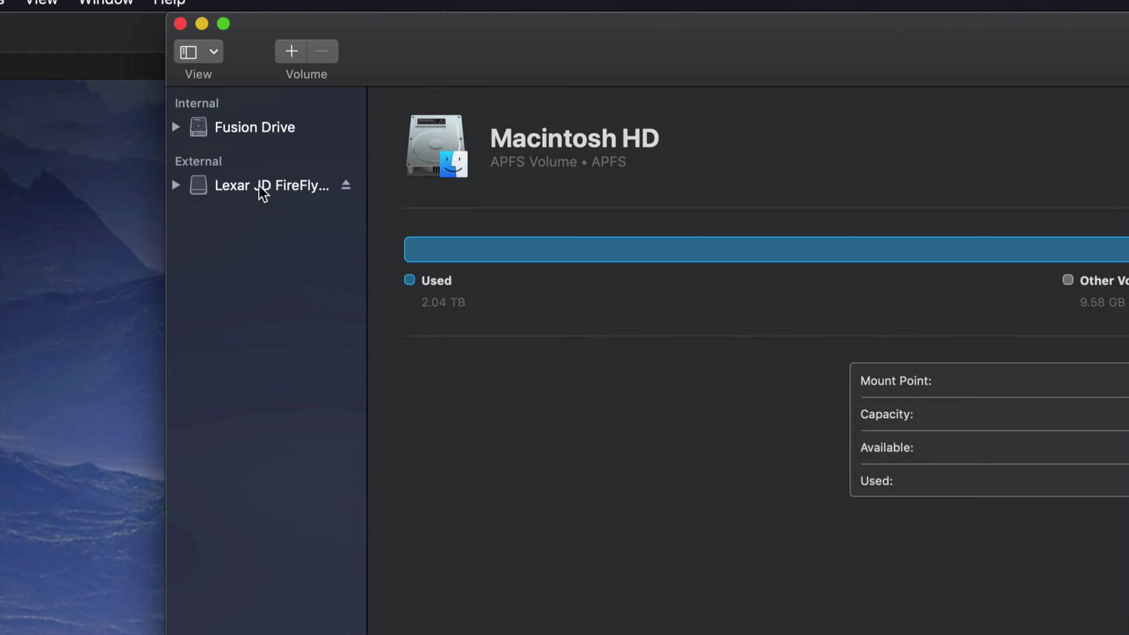
Expand the Lexar JD FireFly Media disk to its Untitled volume, reselect the disk, and zoom the window.
left_click(287, 186)
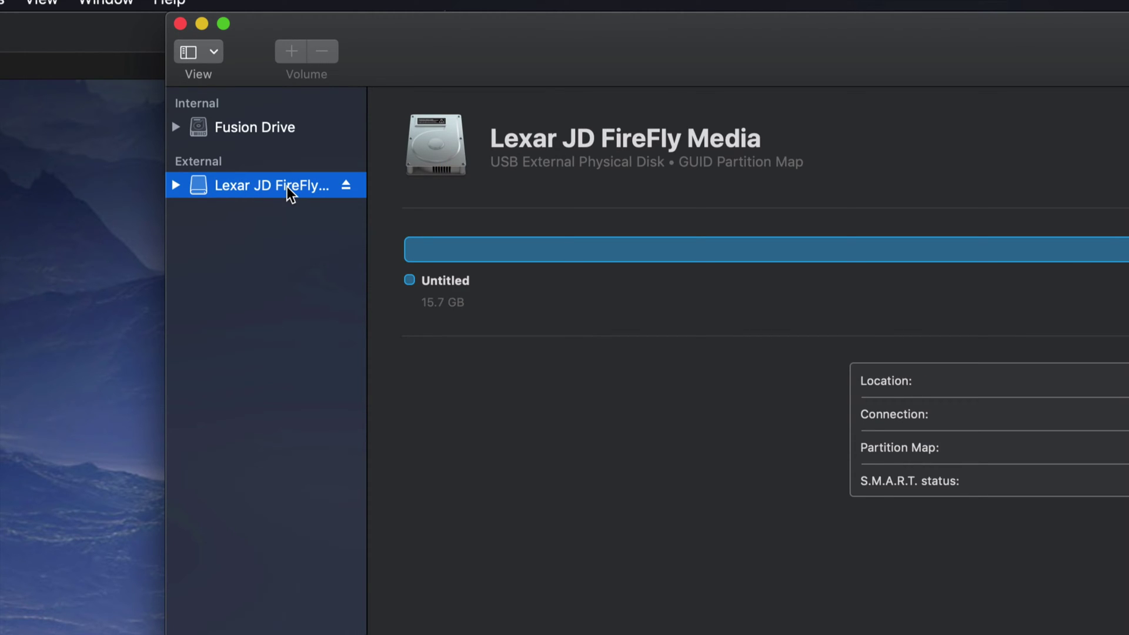
left_click(286, 185)
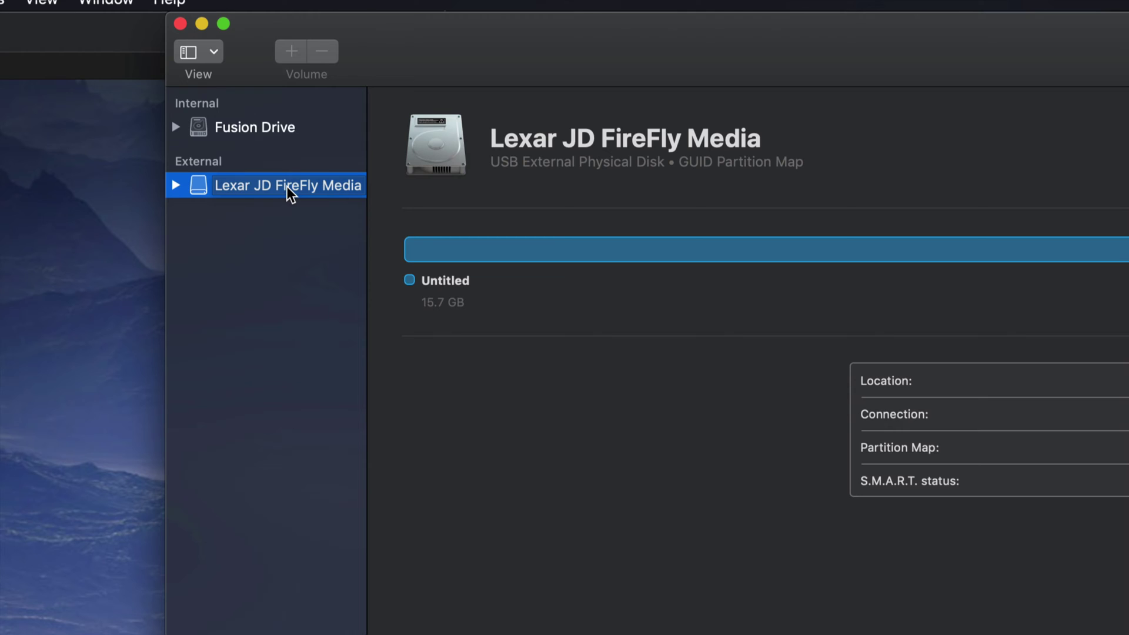
left_click(171, 186)
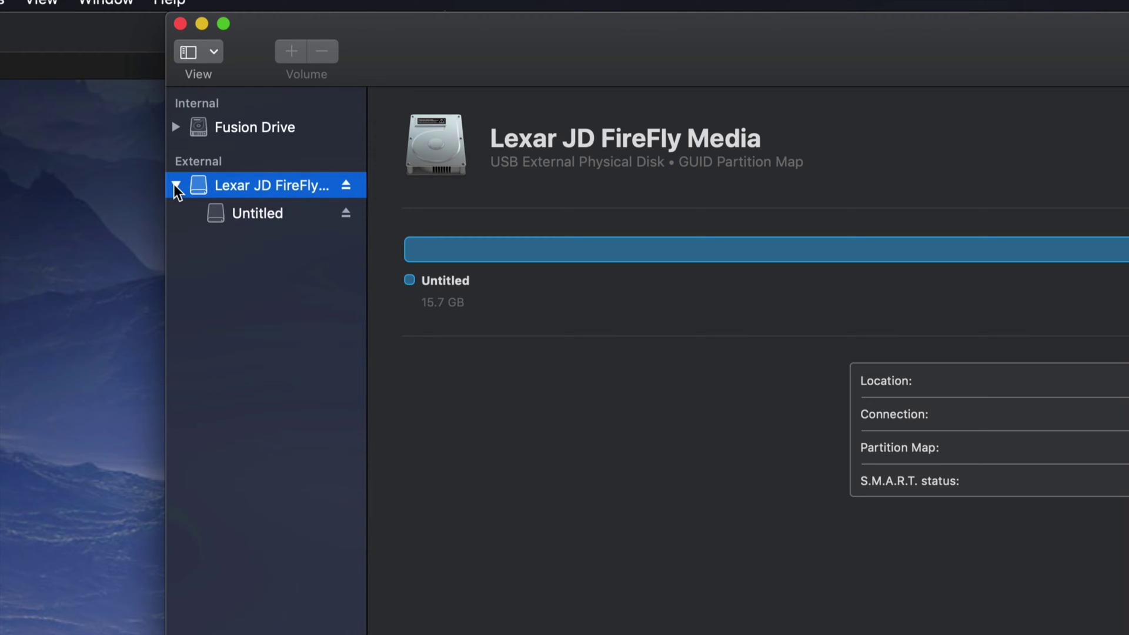
left_click(273, 217)
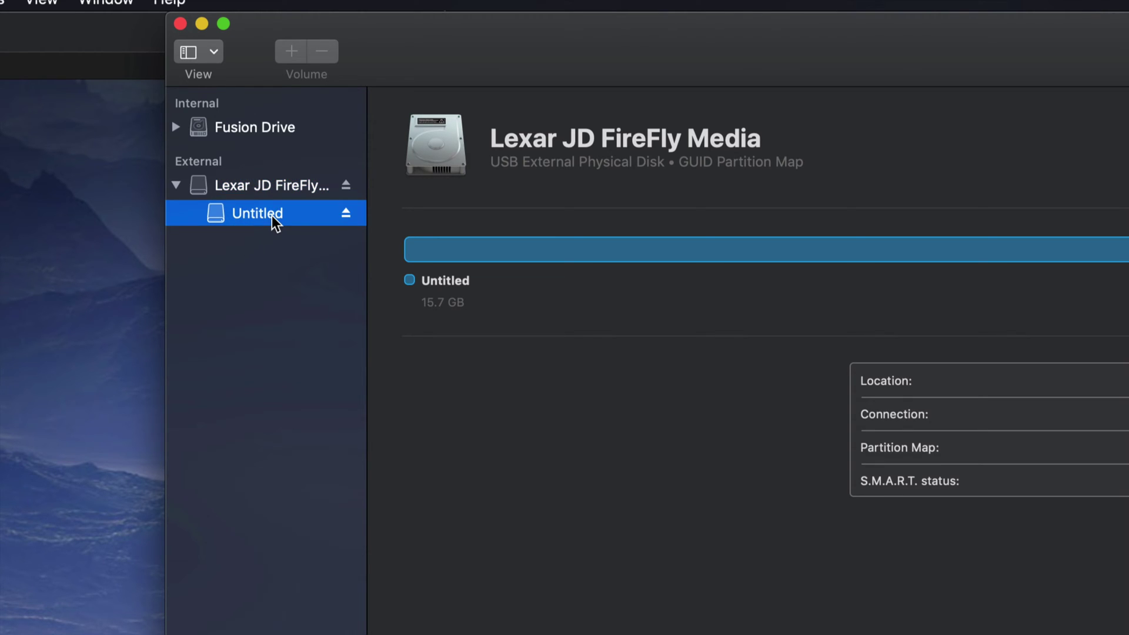
left_click(278, 188)
left_click(281, 210)
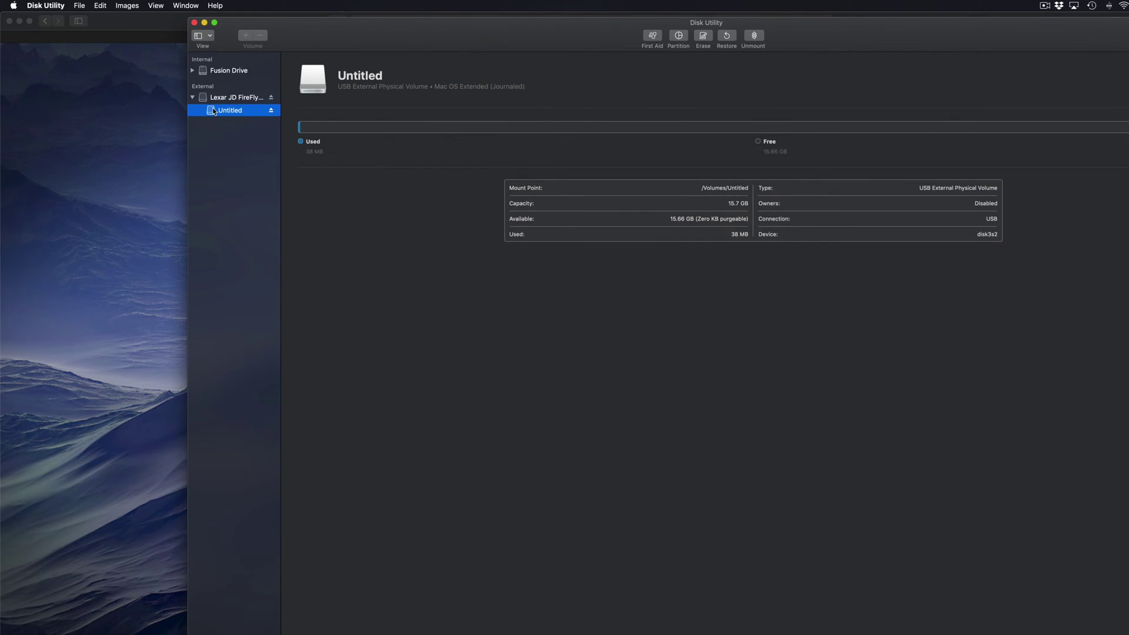
left_click(223, 99)
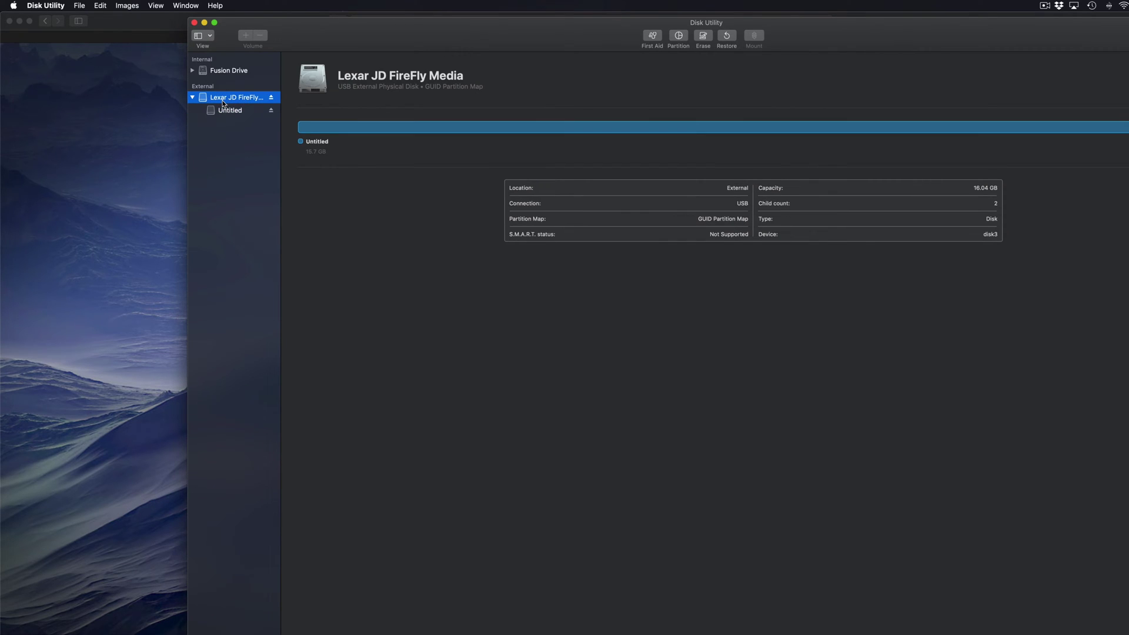
double_click(593, 49)
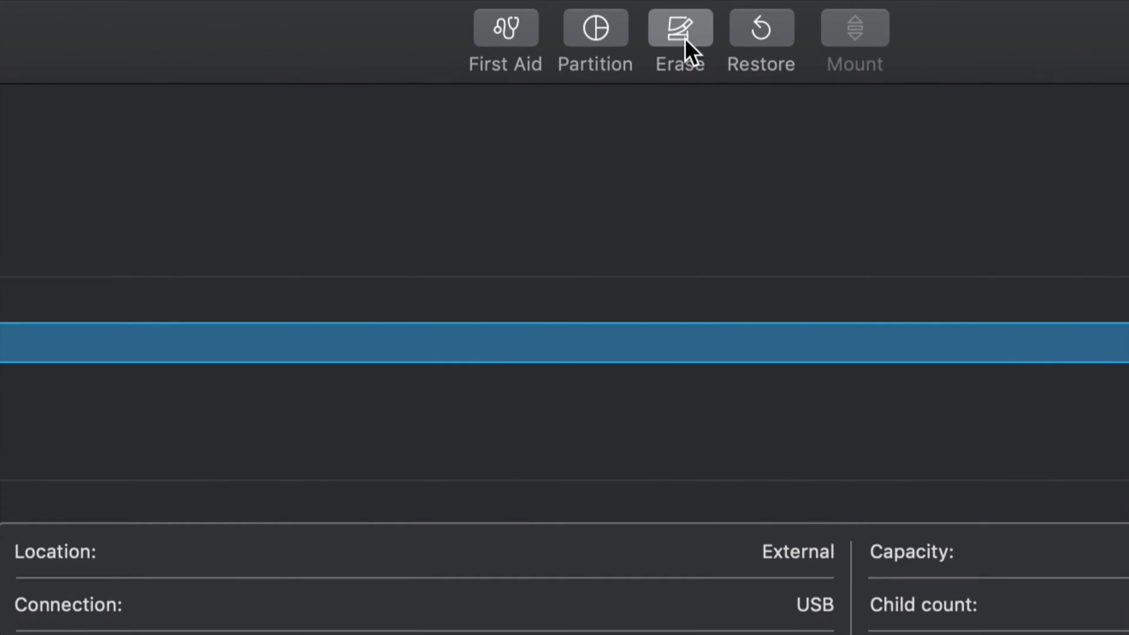
Begin erasing the Lexar disk with ExFAT as the format.
left_click(684, 38)
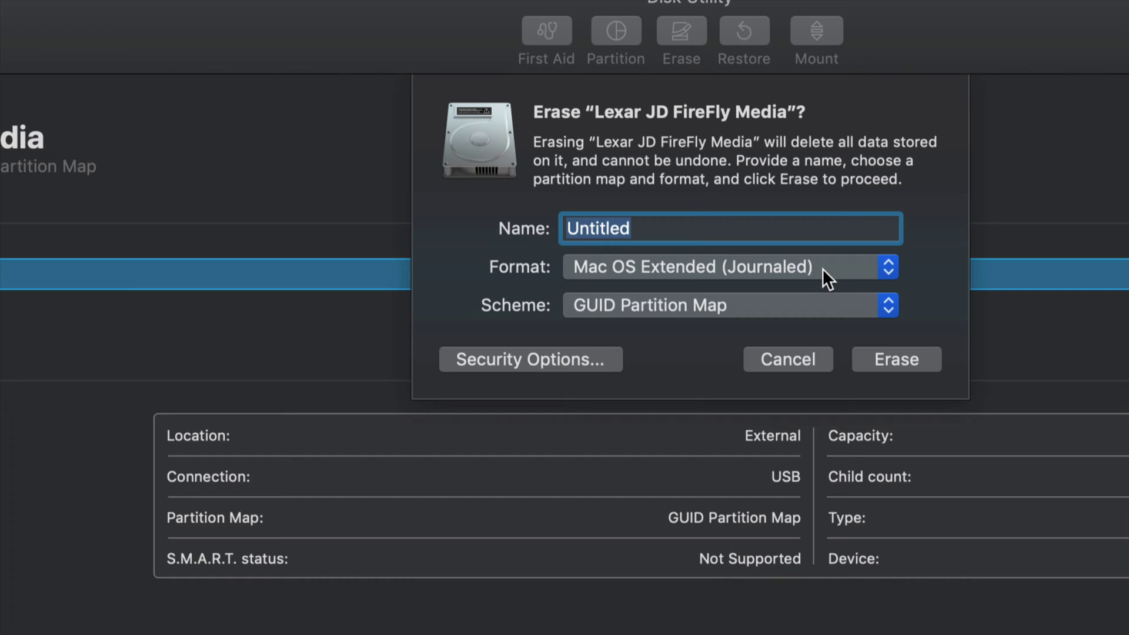
left_click(886, 270)
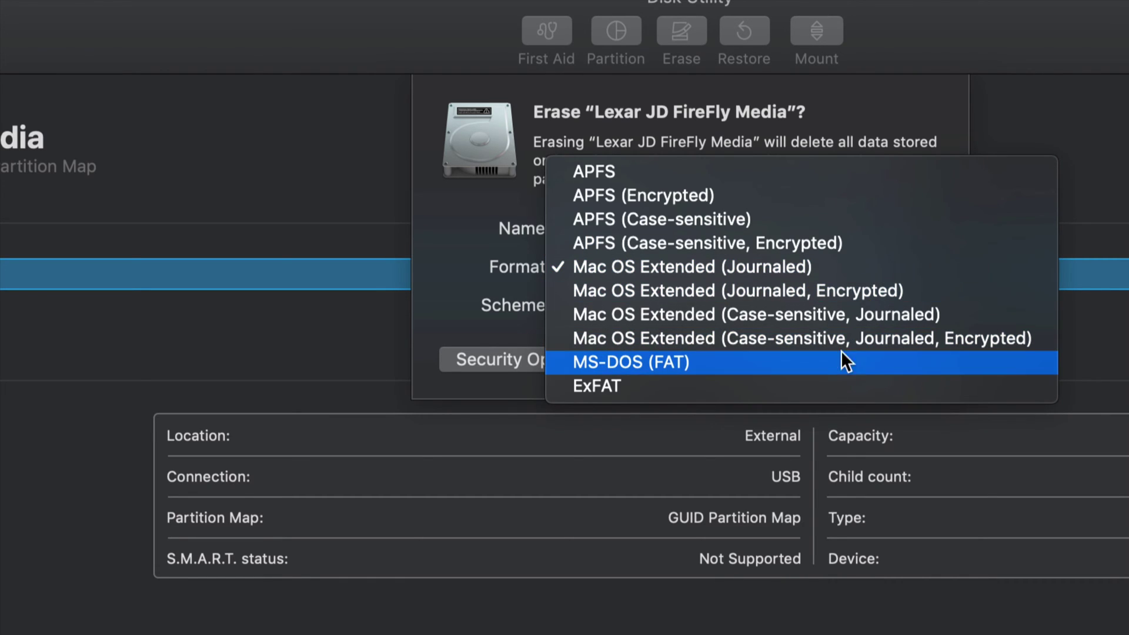
left_click(809, 385)
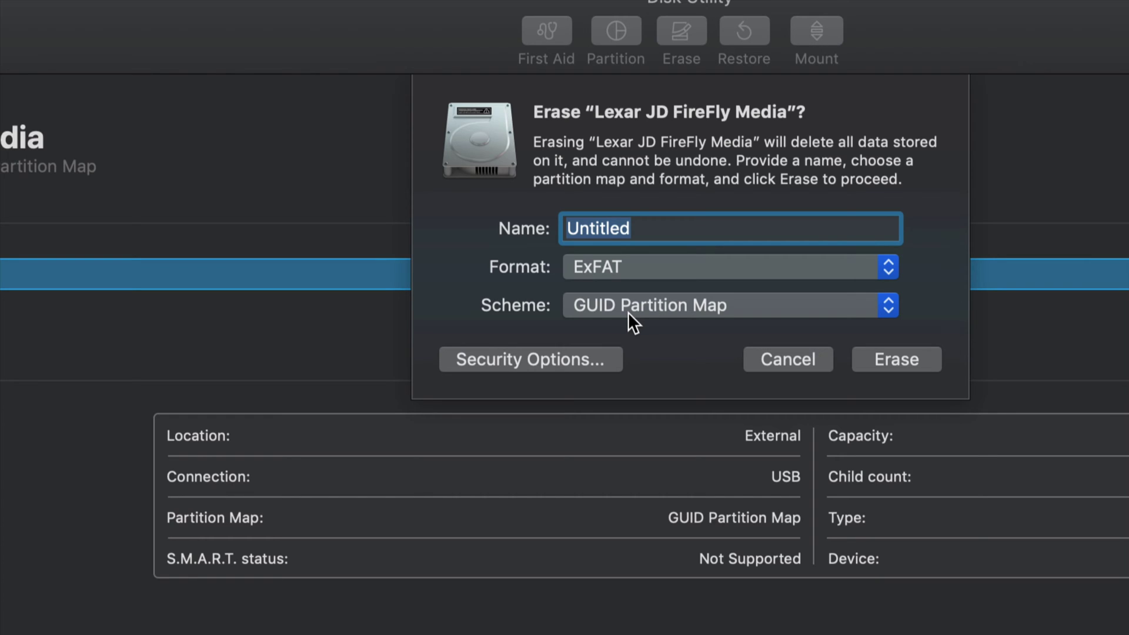
Change the pending erase's scheme to Master Boot Record.
left_click(639, 309)
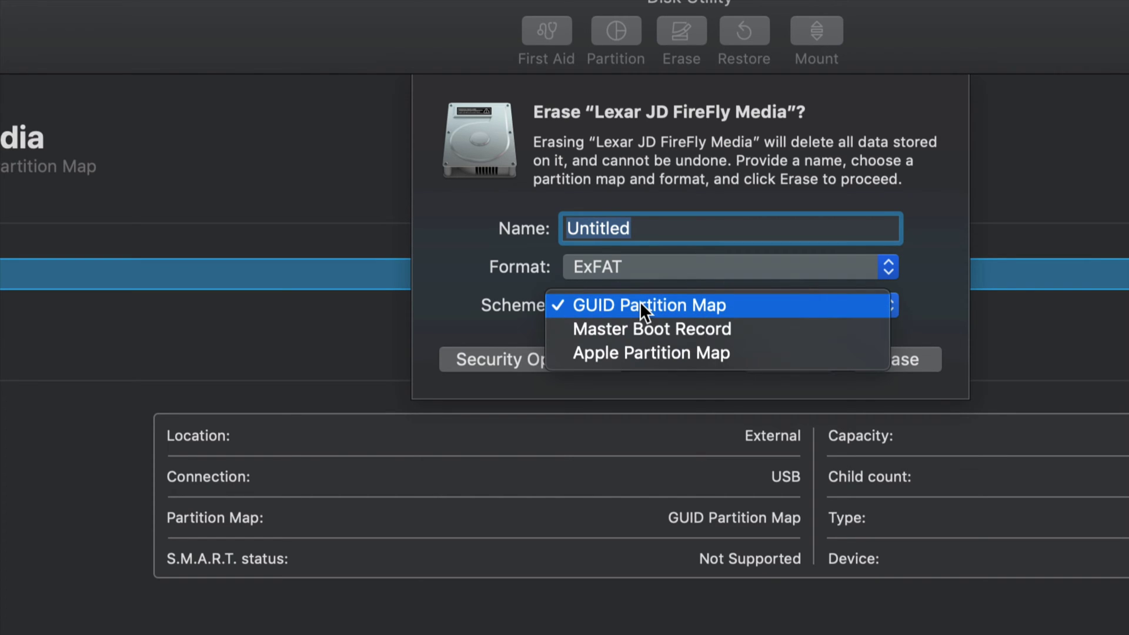
left_click(615, 333)
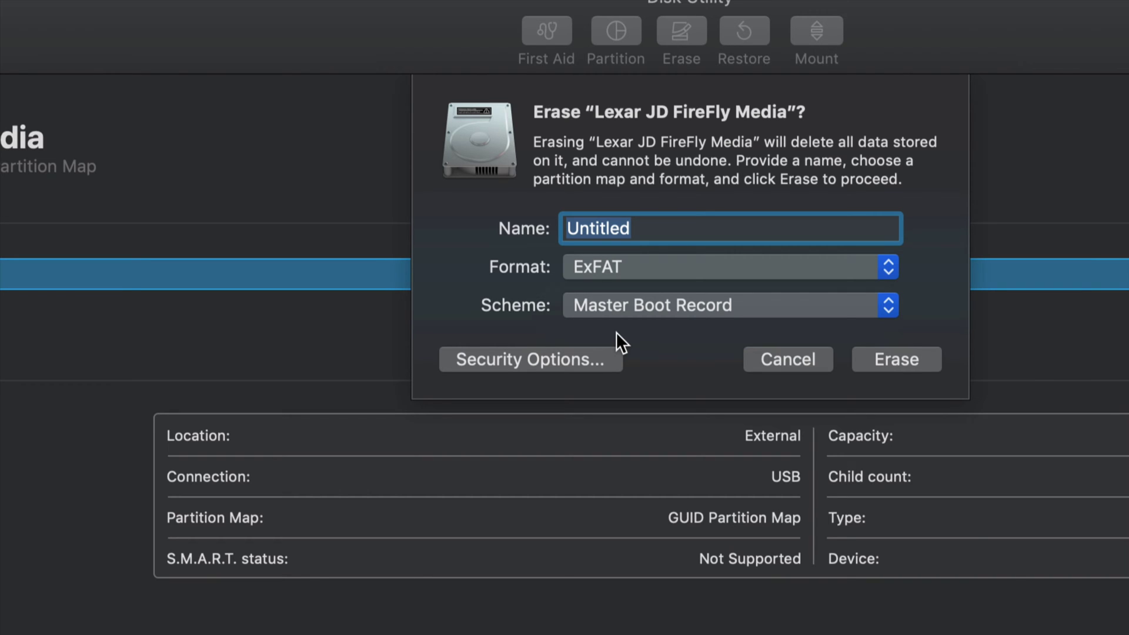
Erase the Lexar disk as ExFAT with Master Boot Record and dismiss the completion message.
left_click(891, 360)
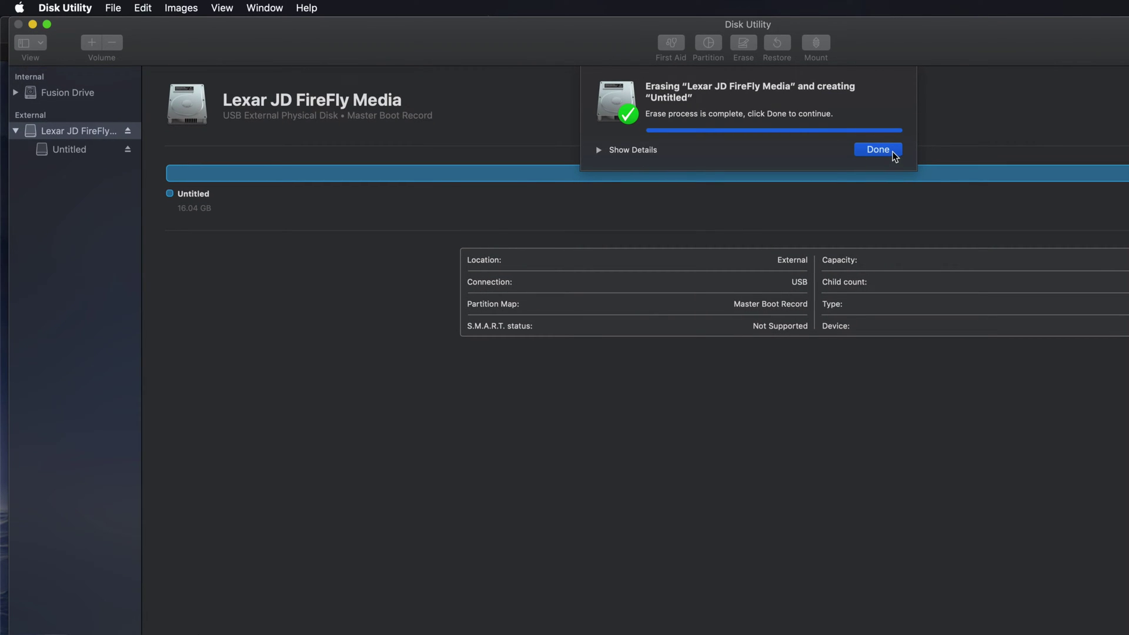
left_click(882, 150)
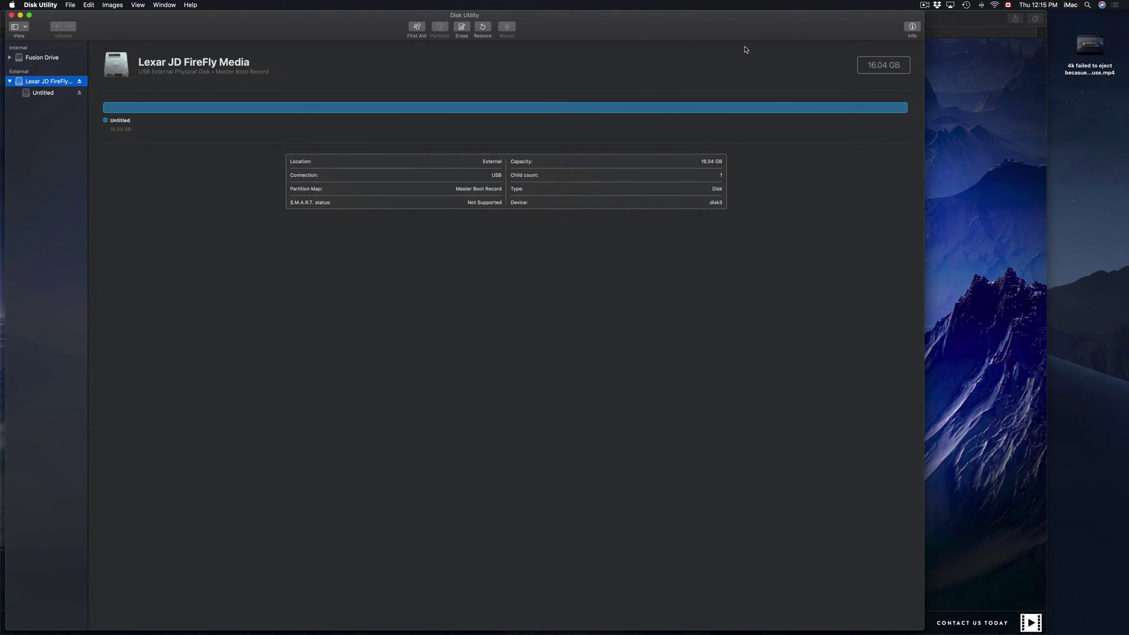
Nudge the Disk Utility window right and make the Finder desktop active.
left_click_drag(683, 33, 722, 33)
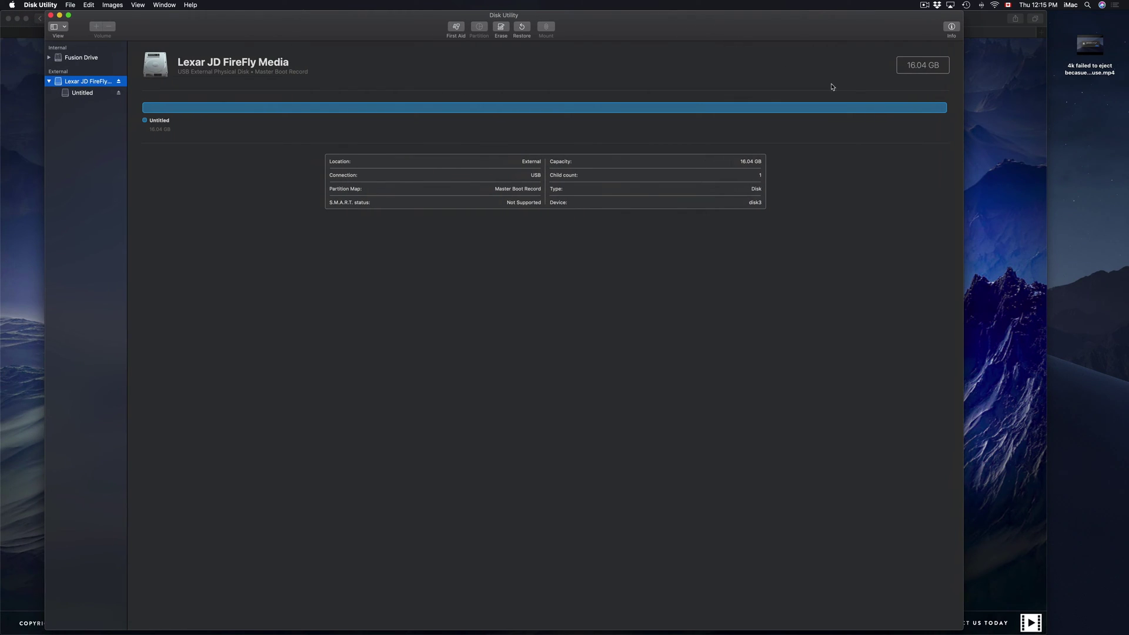
left_click(1101, 124)
mouse_move(107, 586)
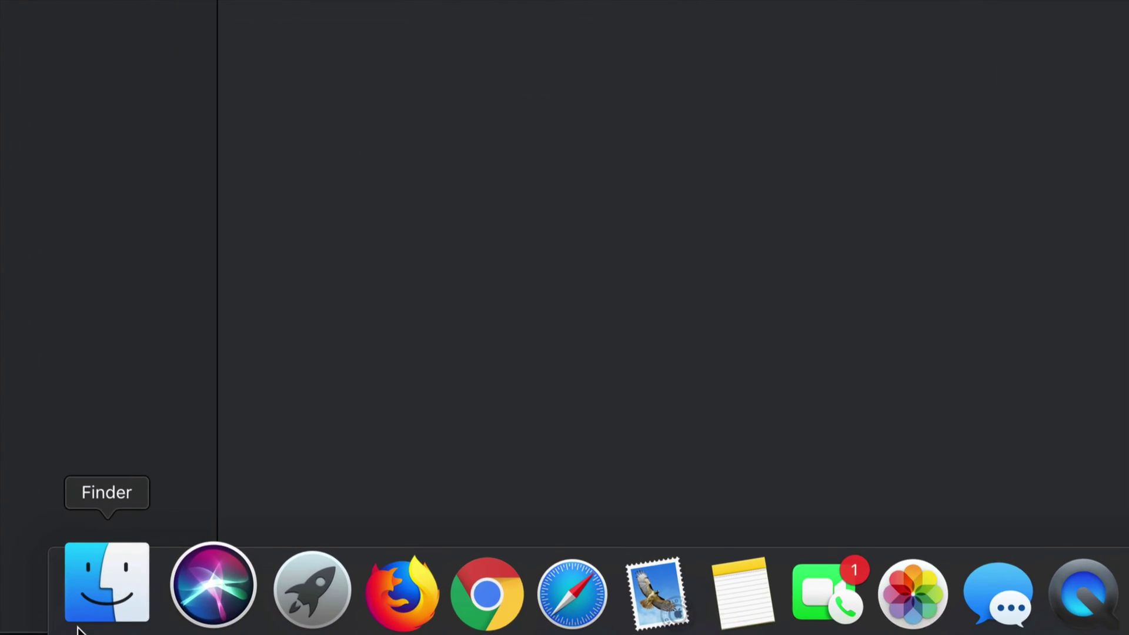
Open a Finder Recents window of movie clips, move it down-left, and return to Disk Utility.
left_click(88, 618)
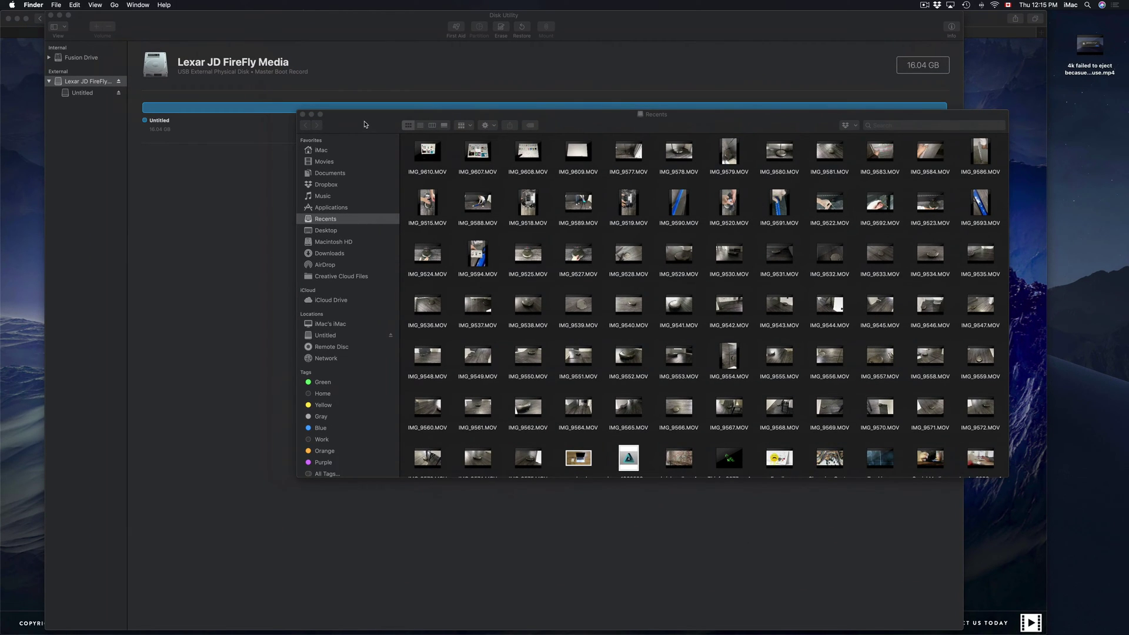
left_click_drag(371, 131, 277, 244)
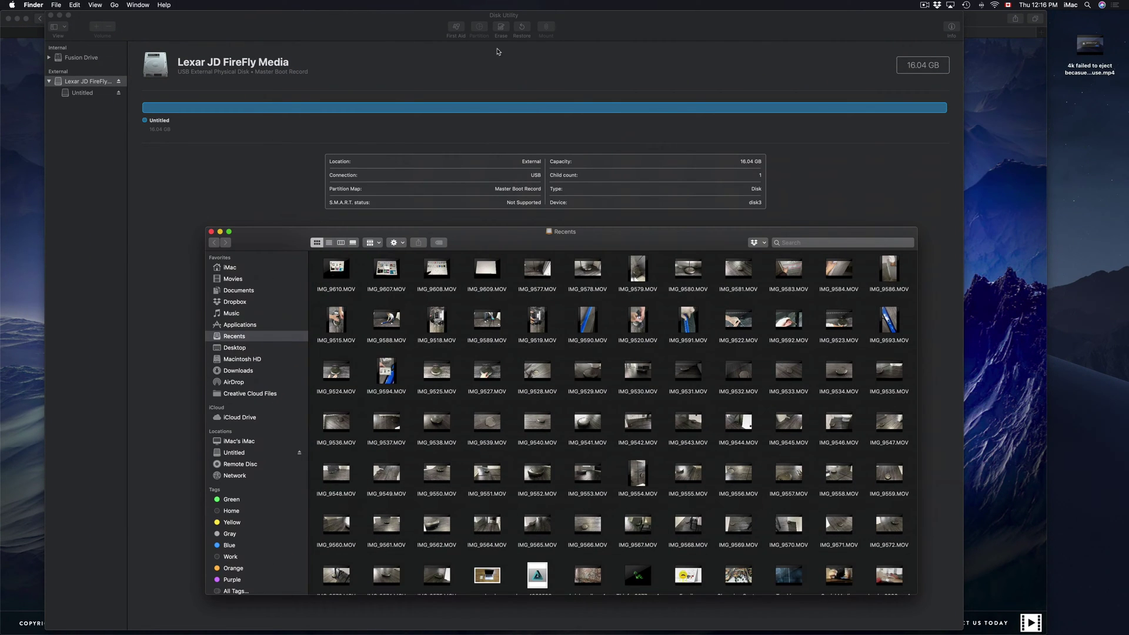
left_click(397, 33)
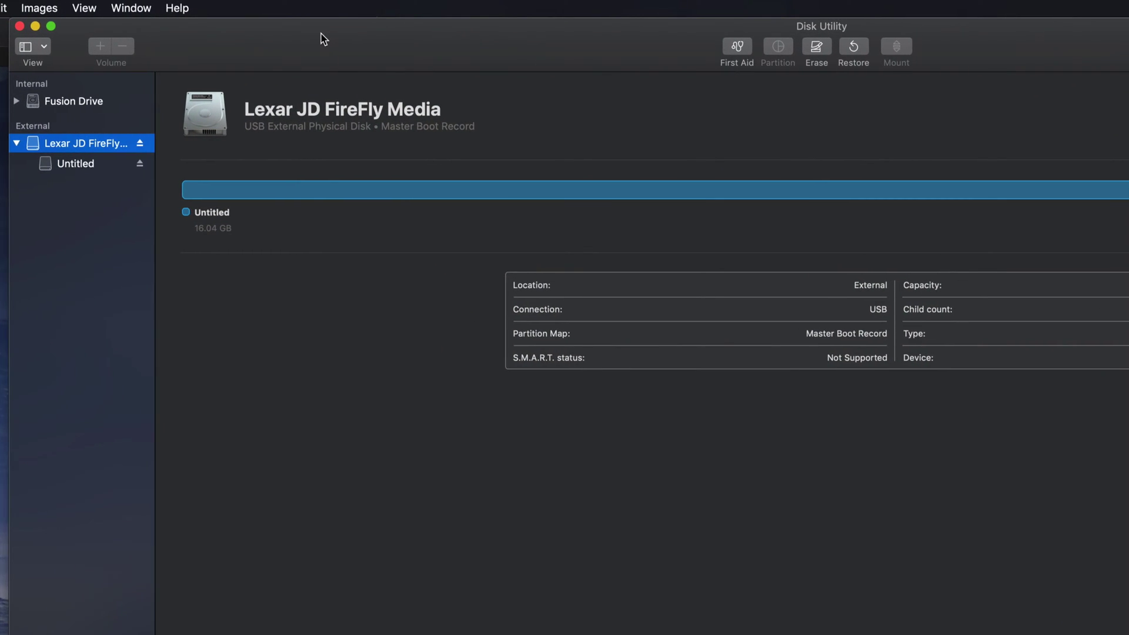
Reopen Erase for the Lexar disk with MS-DOS (FAT) format and Master Boot Record scheme.
left_click(819, 52)
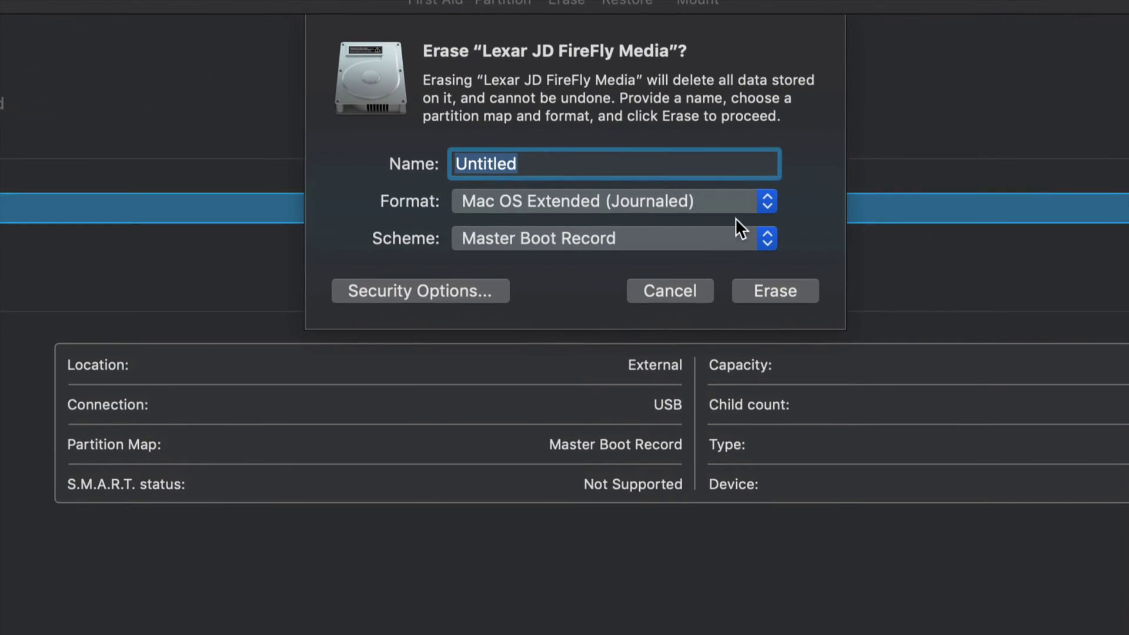
left_click(722, 187)
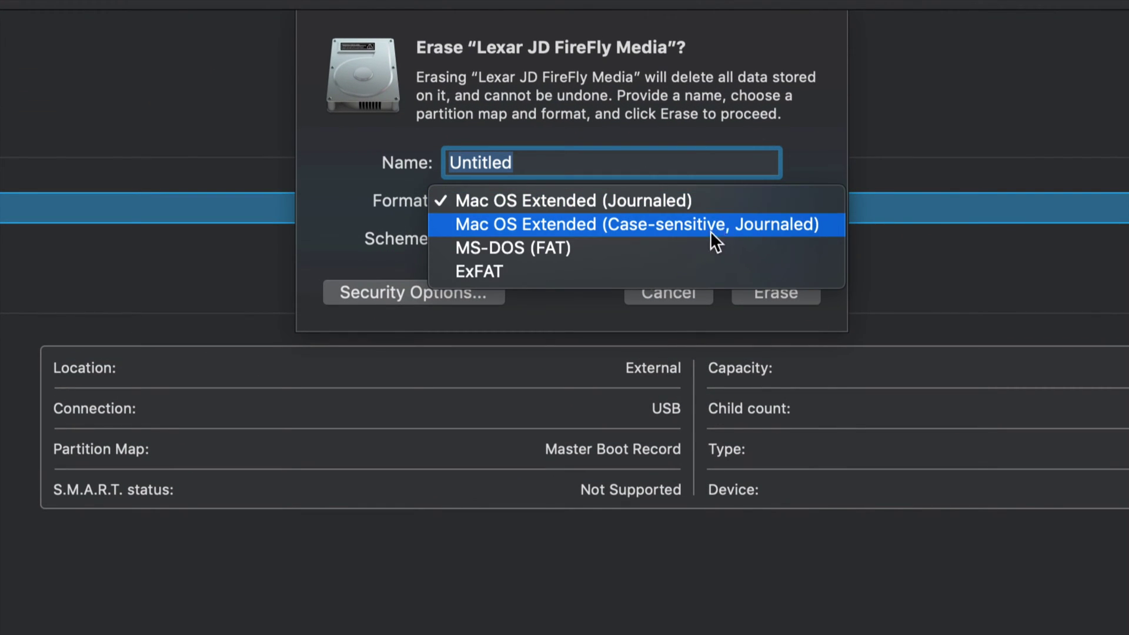
left_click(670, 250)
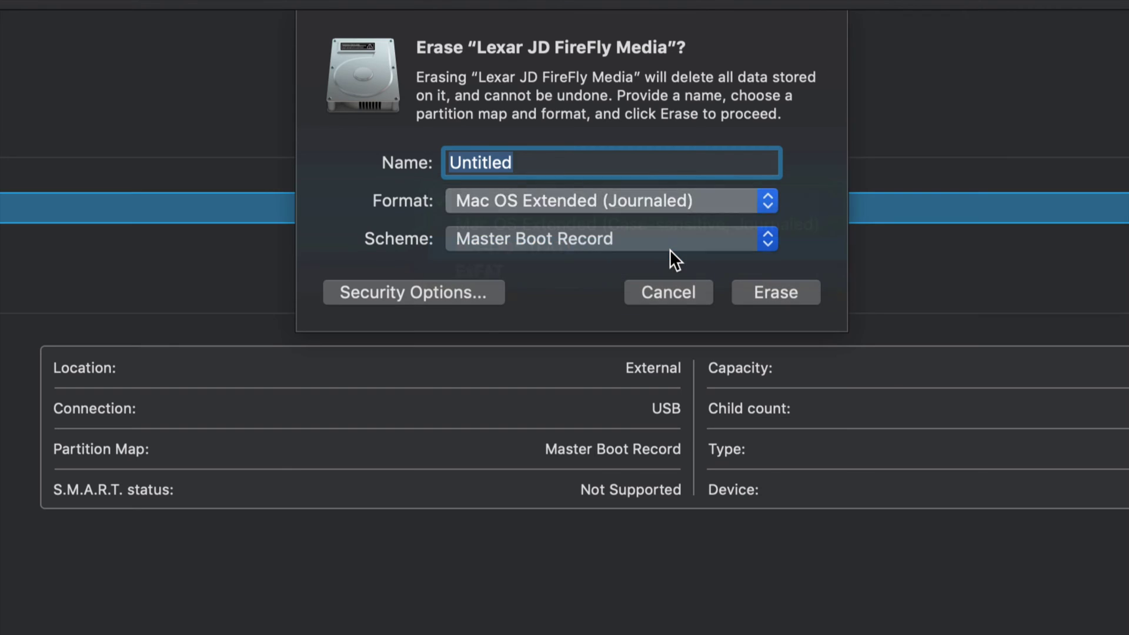
left_click(718, 246)
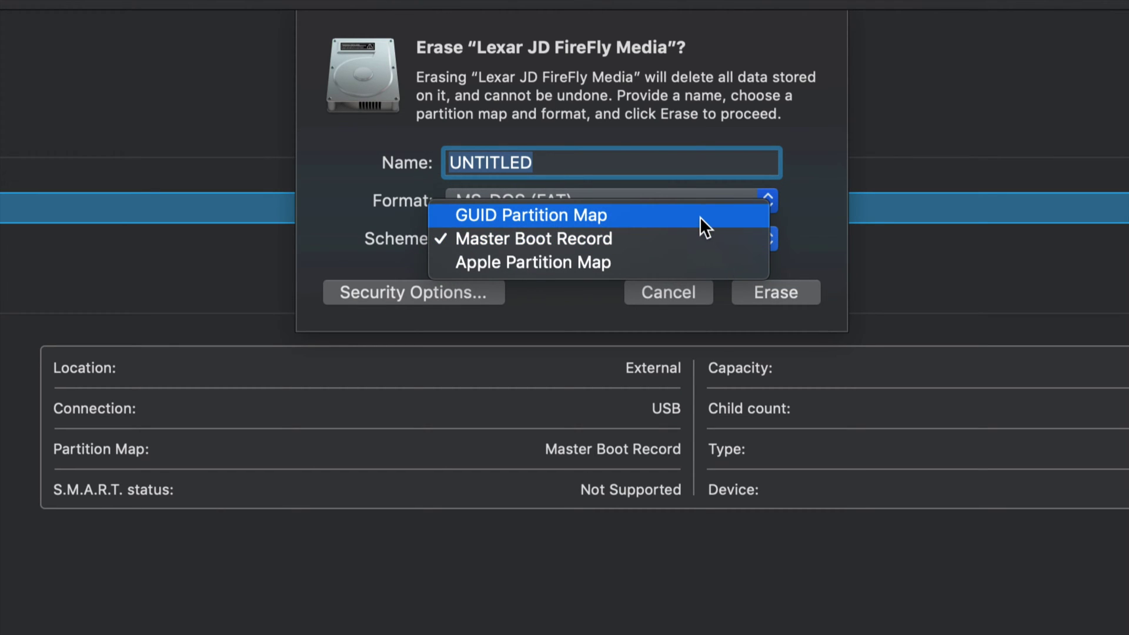
left_click(703, 225)
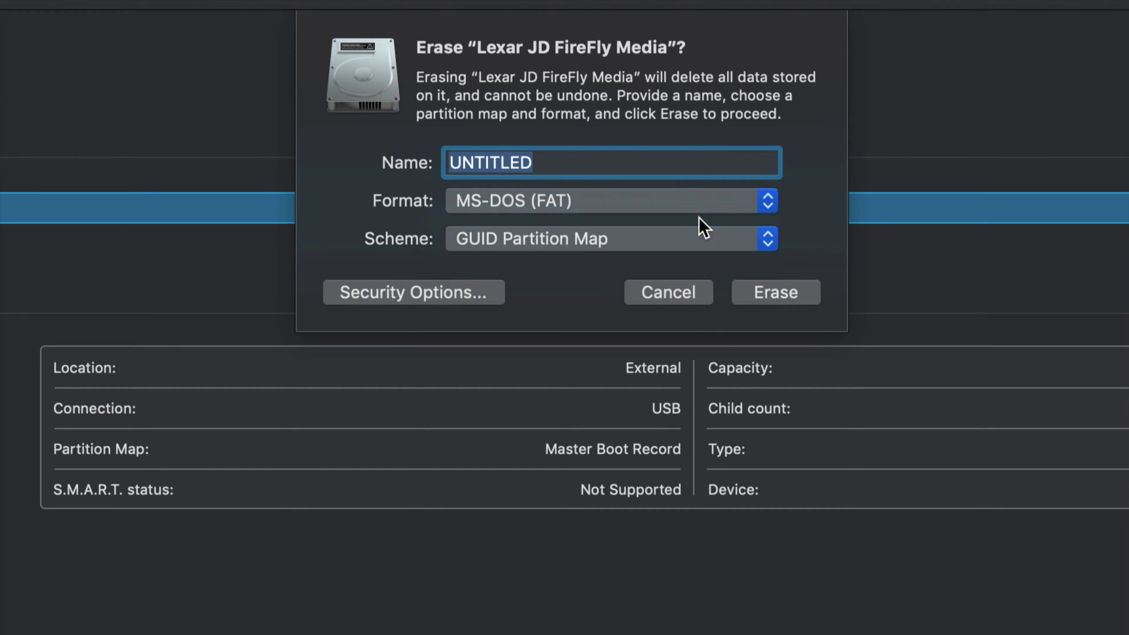
left_click(672, 245)
left_click(669, 255)
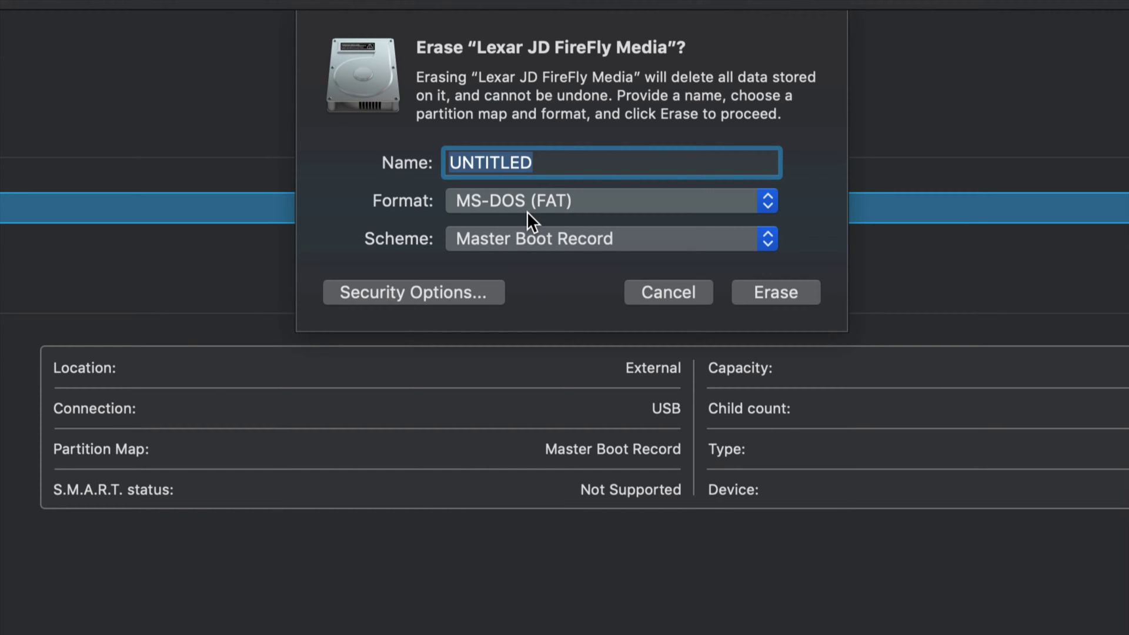
Rename the drive from UNTITLED to MOVIES and erase it as MS-DOS (FAT).
left_click_drag(544, 164, 439, 166)
left_click_drag(547, 163, 439, 165)
type("TE")
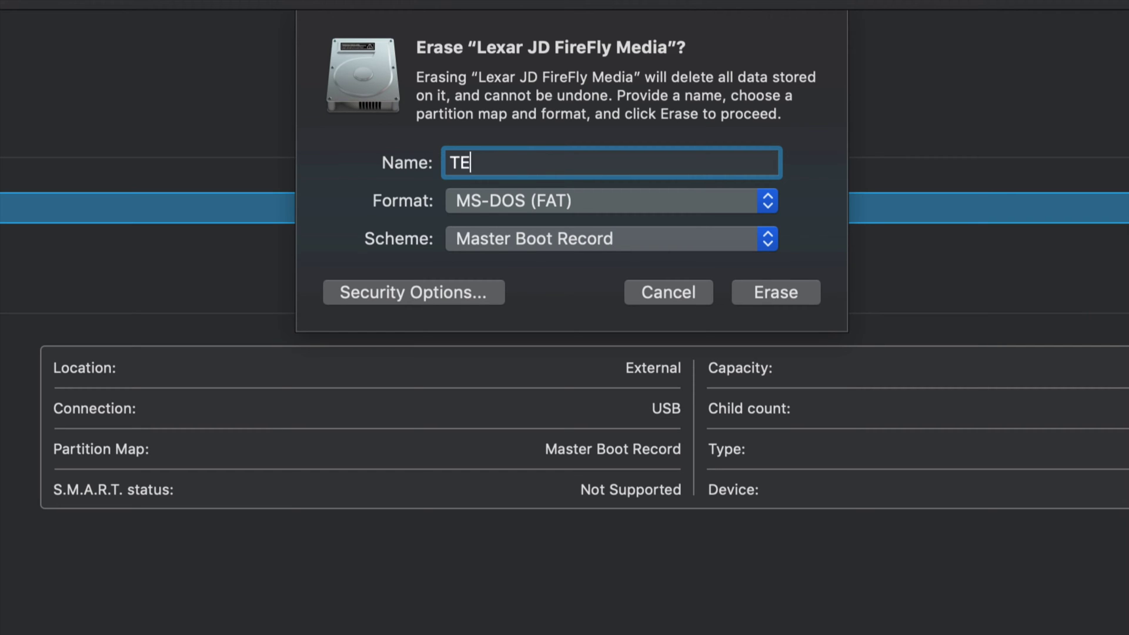
type("ST")
key("BackSpace")
key("BackSpace")
key("BackSpace")
key("BackSpace")
type("HA")
type("D")
key("BackSpace")
key("BackSpace")
key("BackSpace")
type("MO")
type("VIES")
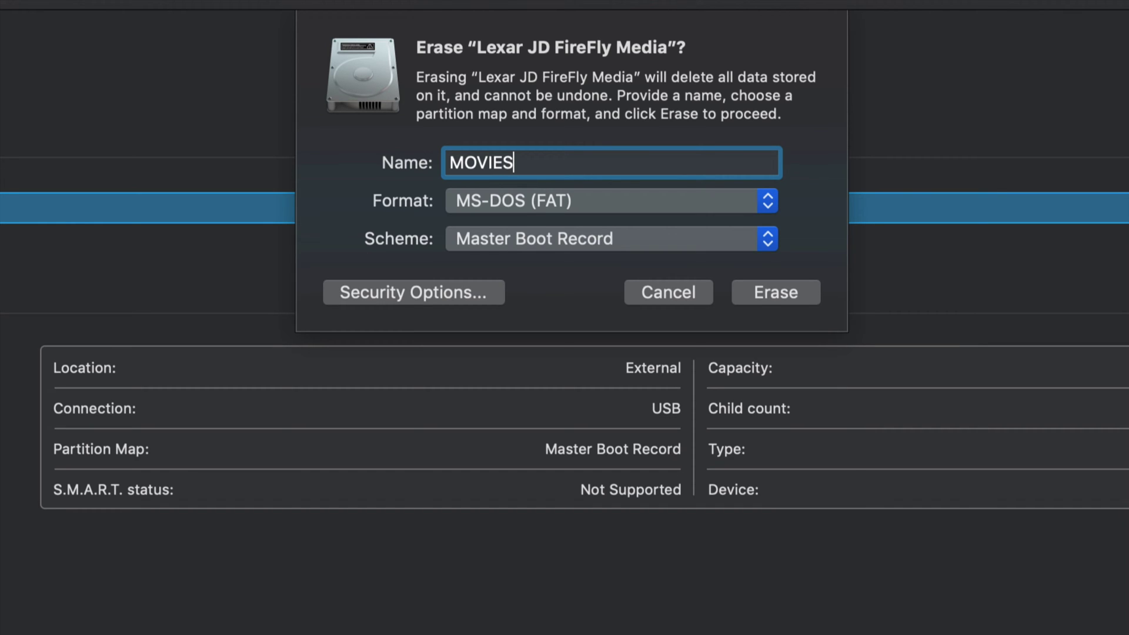
left_click(814, 294)
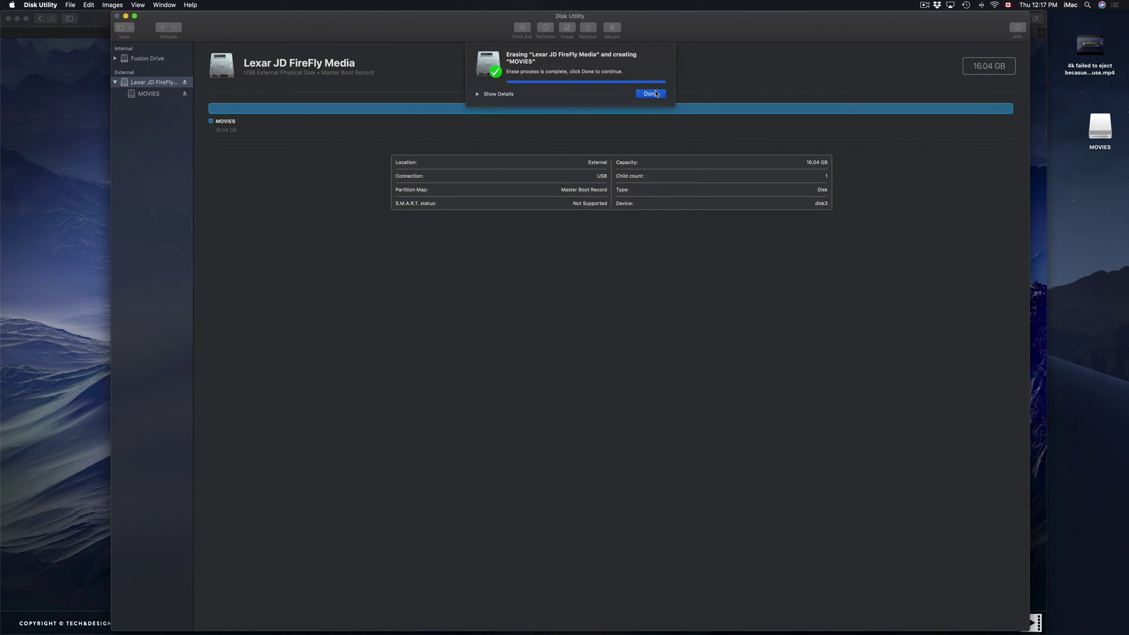
Dismiss the finished erase report and nudge the Disk Utility window right.
left_click(655, 93)
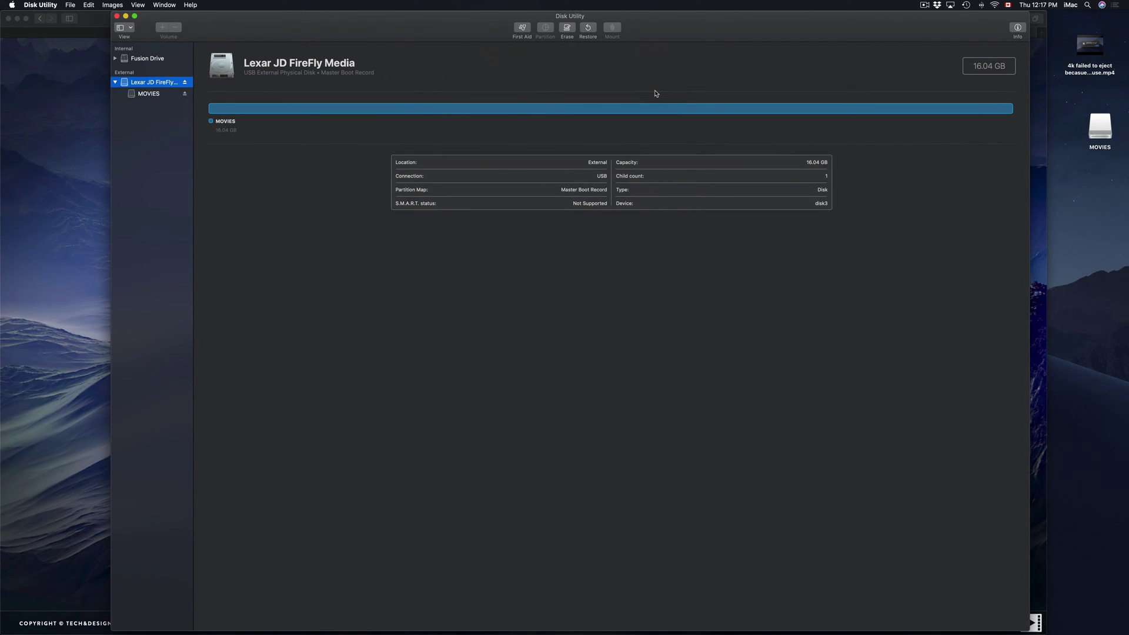
left_click_drag(680, 32, 692, 29)
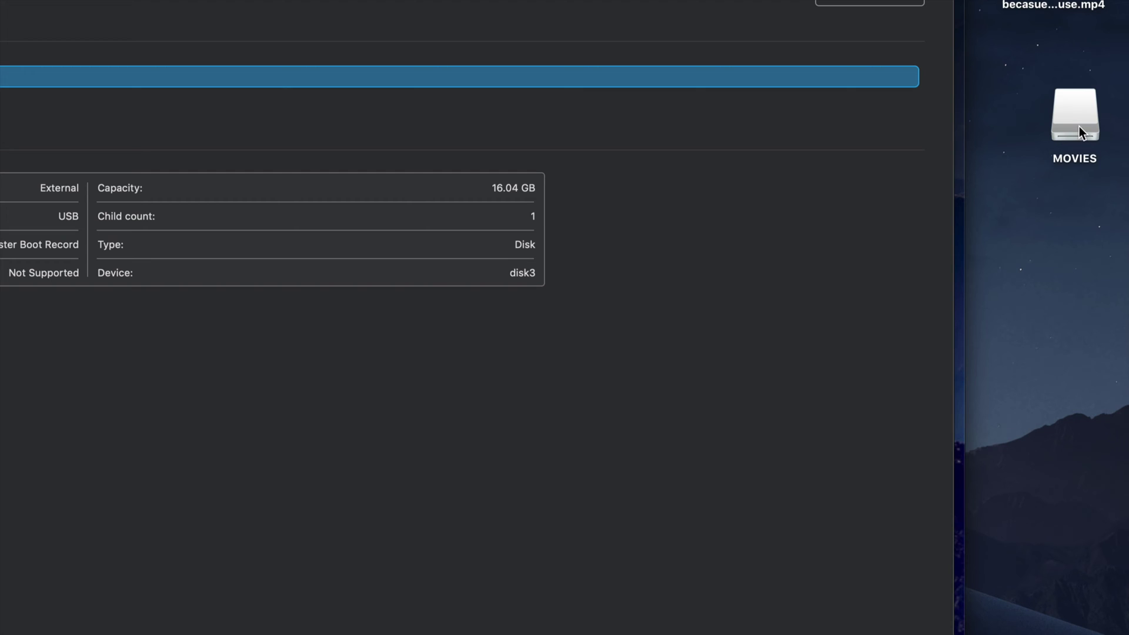
Open a new Finder window showing the empty MOVIES drive.
left_click(1078, 126)
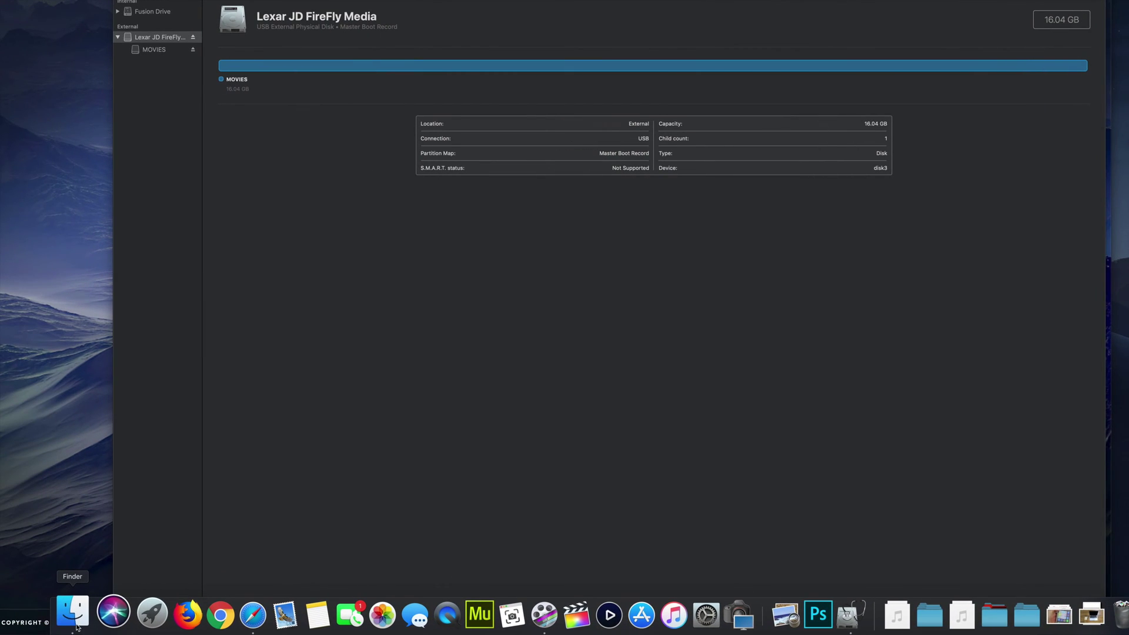
left_click(73, 615)
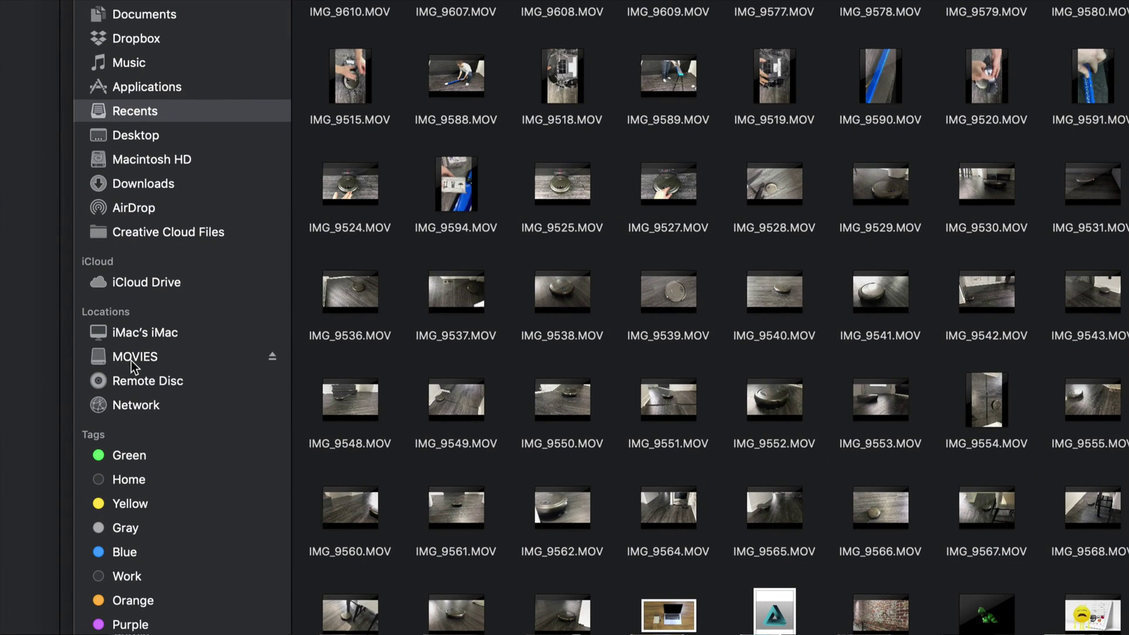
left_click(132, 358)
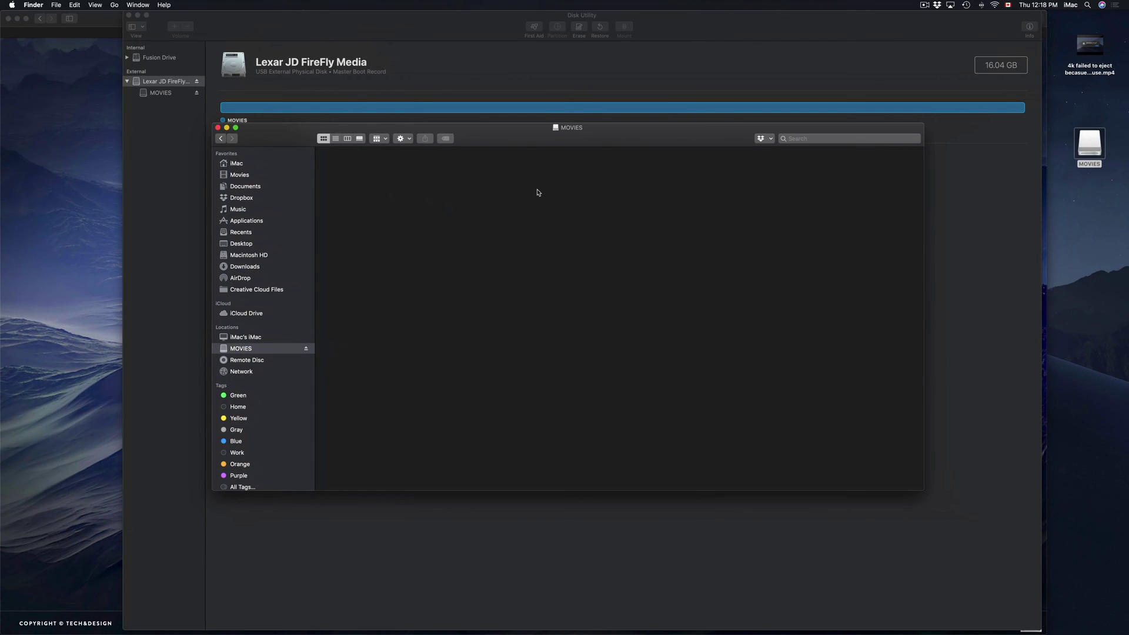
Drag the 4k mp4 video from the desktop into the MOVIES window.
left_click_drag(616, 134, 587, 146)
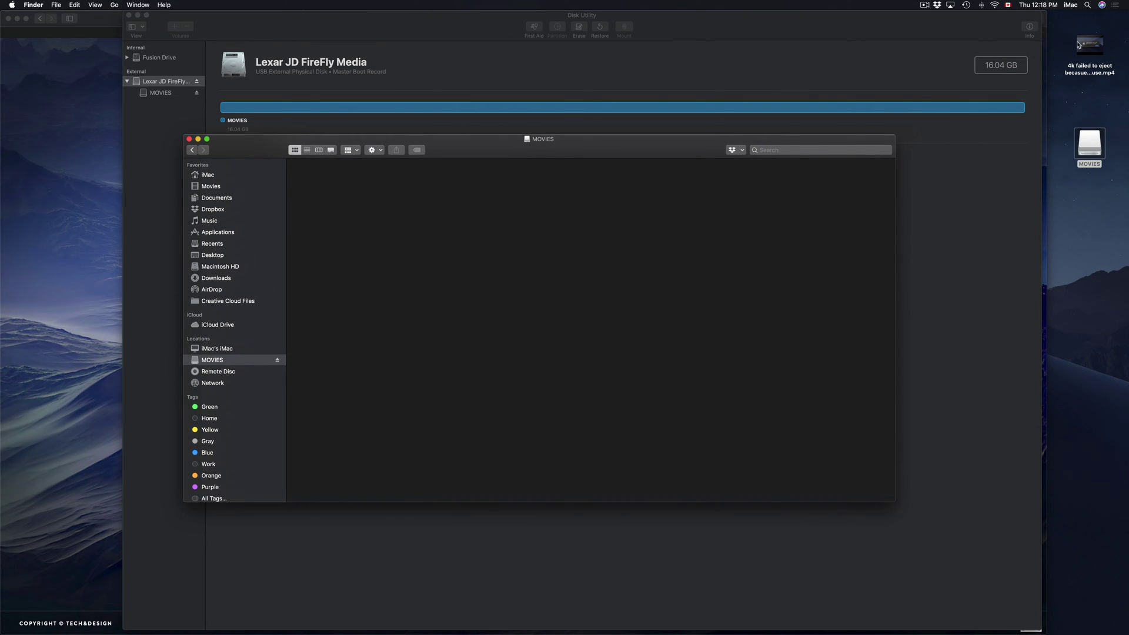
left_click_drag(1078, 44, 330, 187)
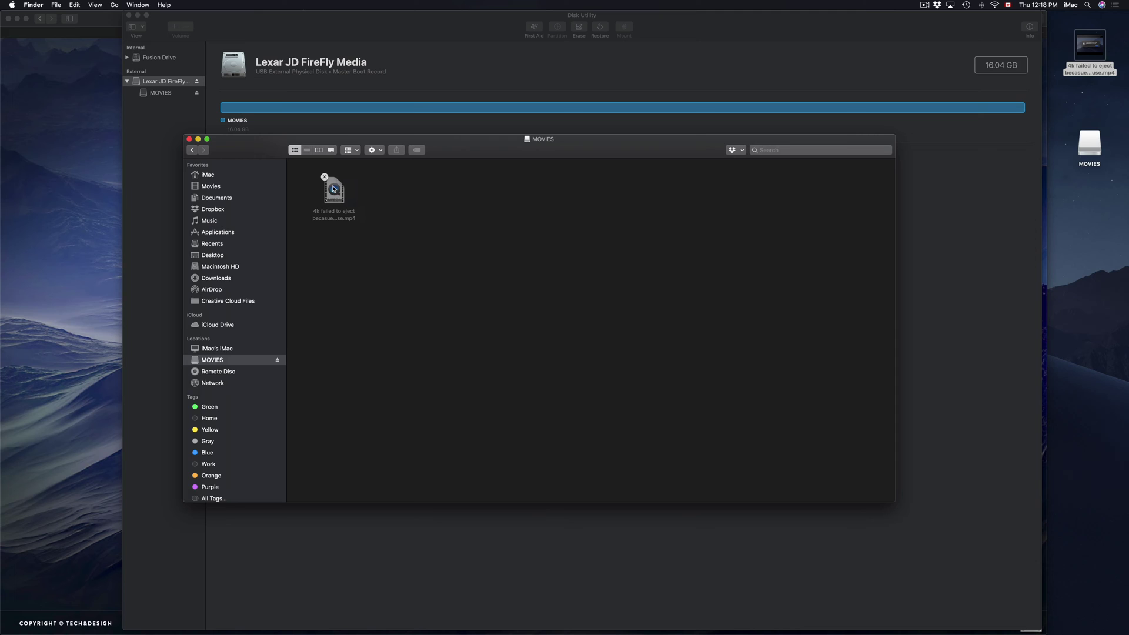
left_click(1092, 147)
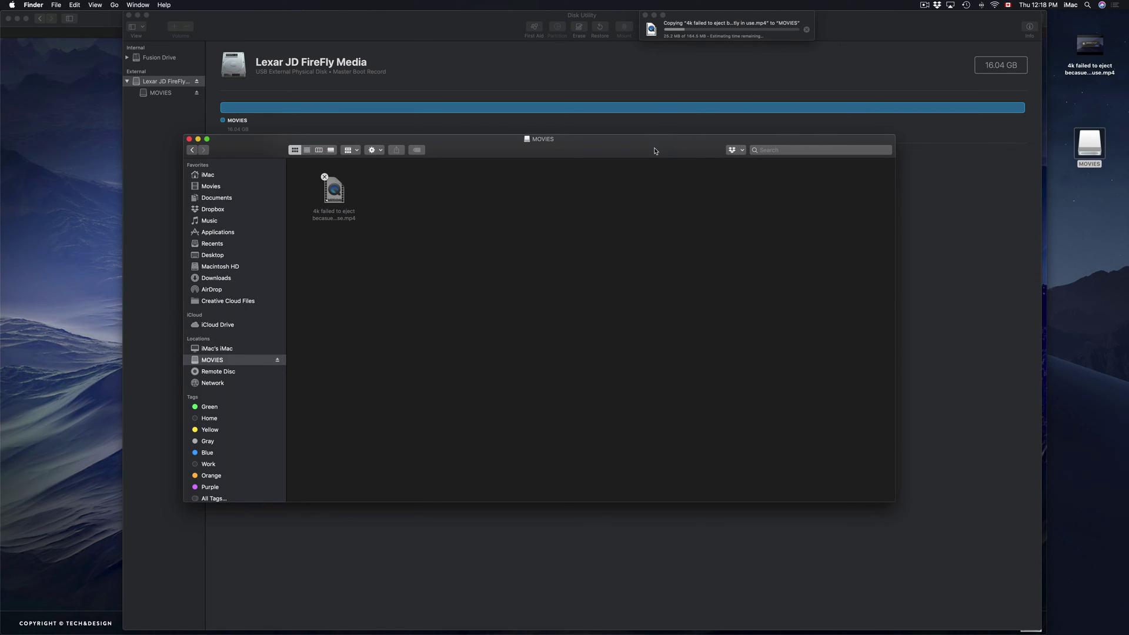
left_click_drag(657, 152, 650, 149)
left_click(1092, 48)
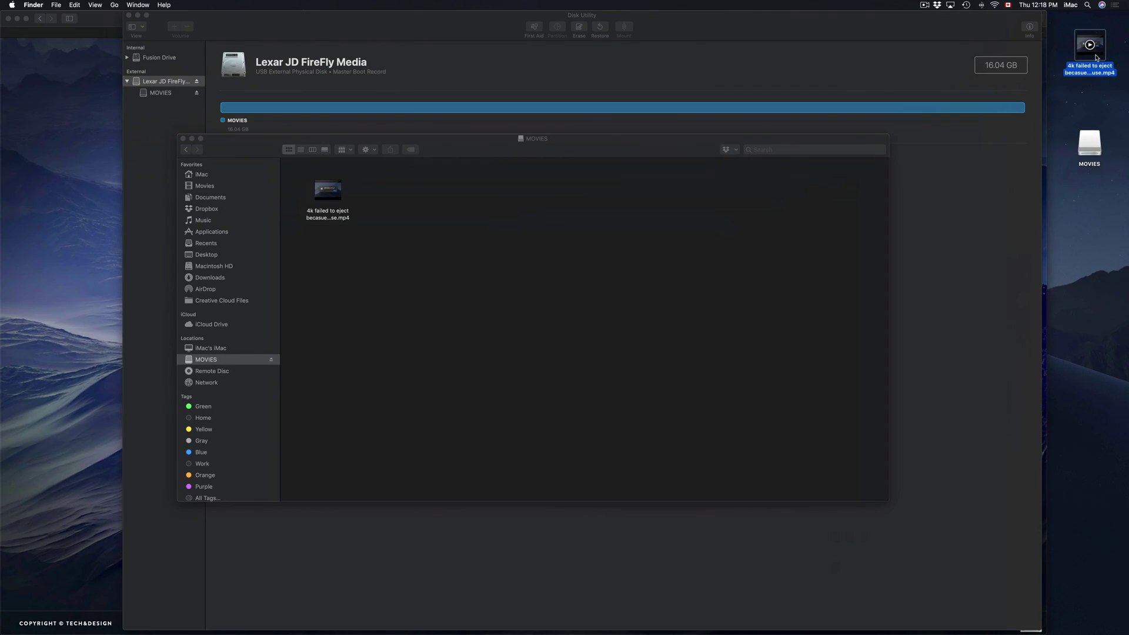
right_click(1088, 70)
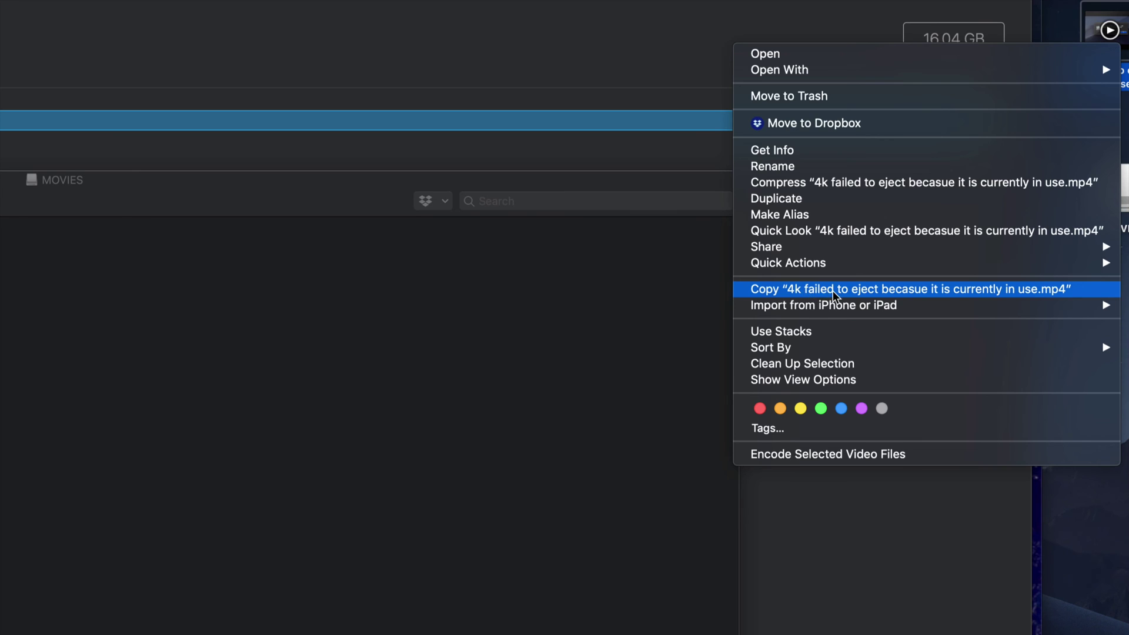
left_click(804, 291)
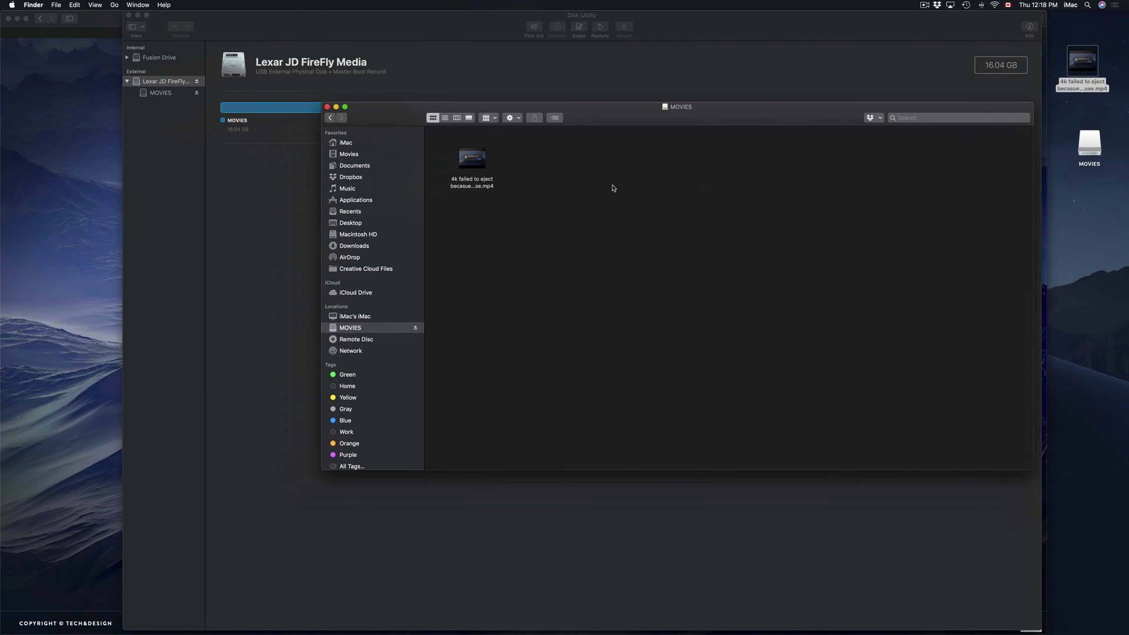
right_click(544, 184)
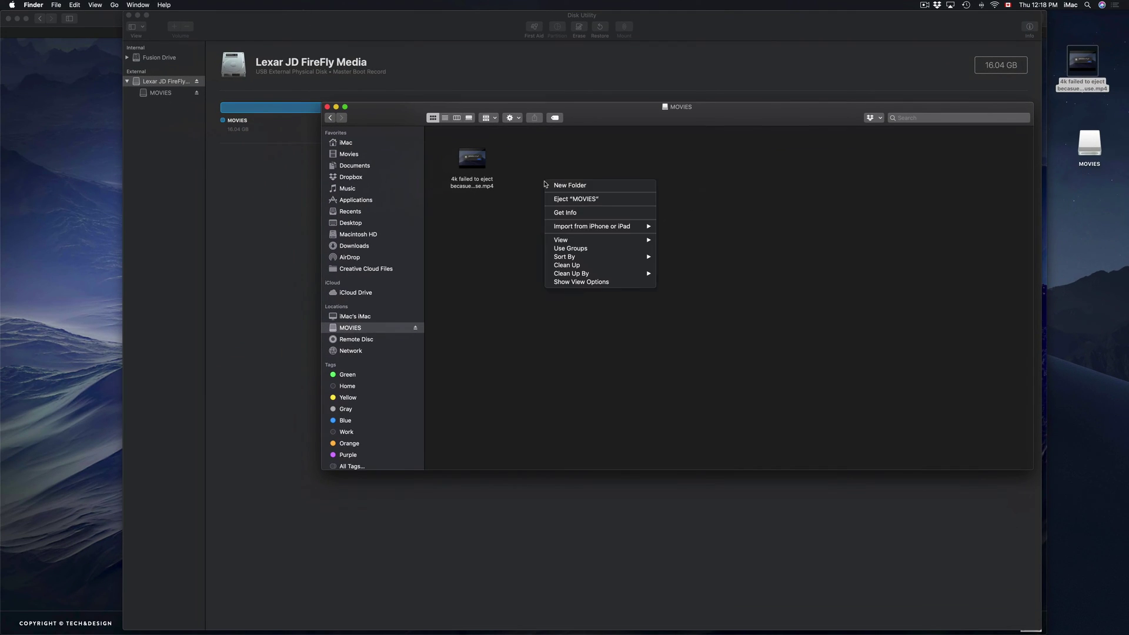
left_click(754, 180)
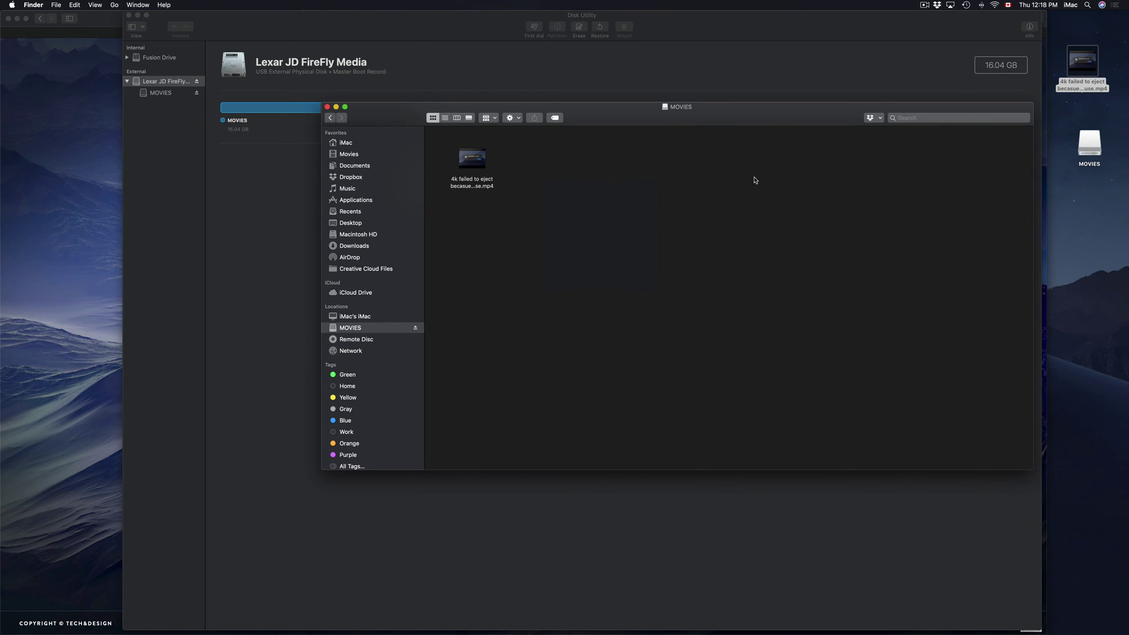